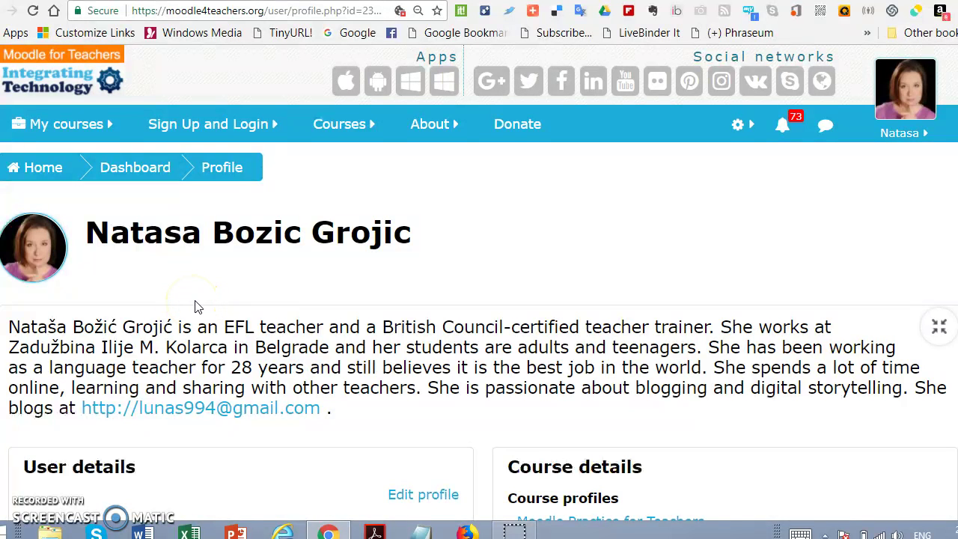
Step: Open the profile's web page link separately to view the external blog, and return to the profile
scroll(197, 306, "down", 4)
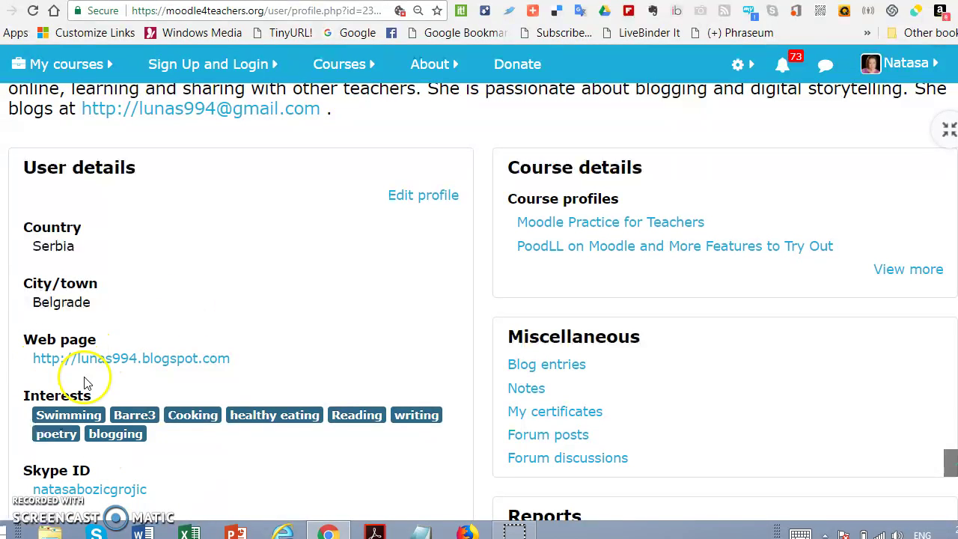
right_click(90, 357)
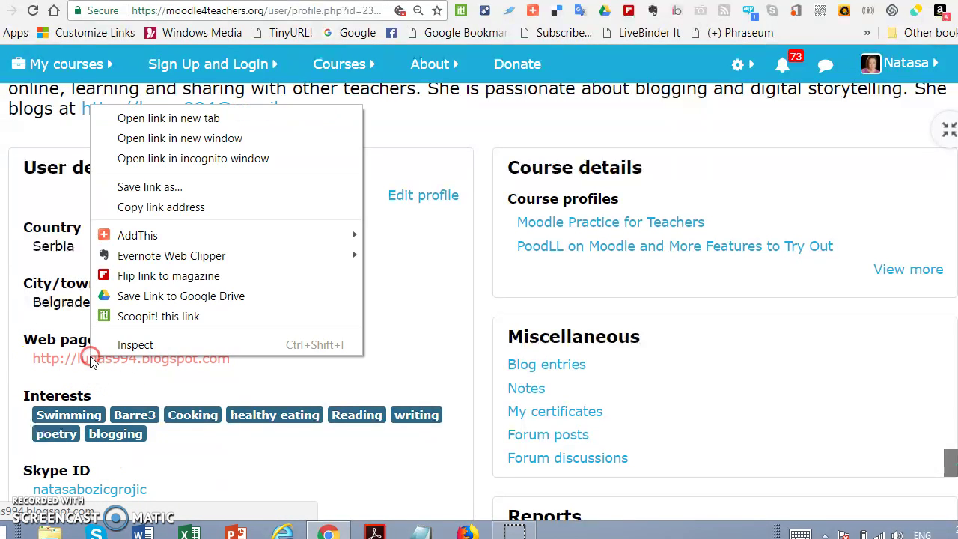
left_click(126, 118)
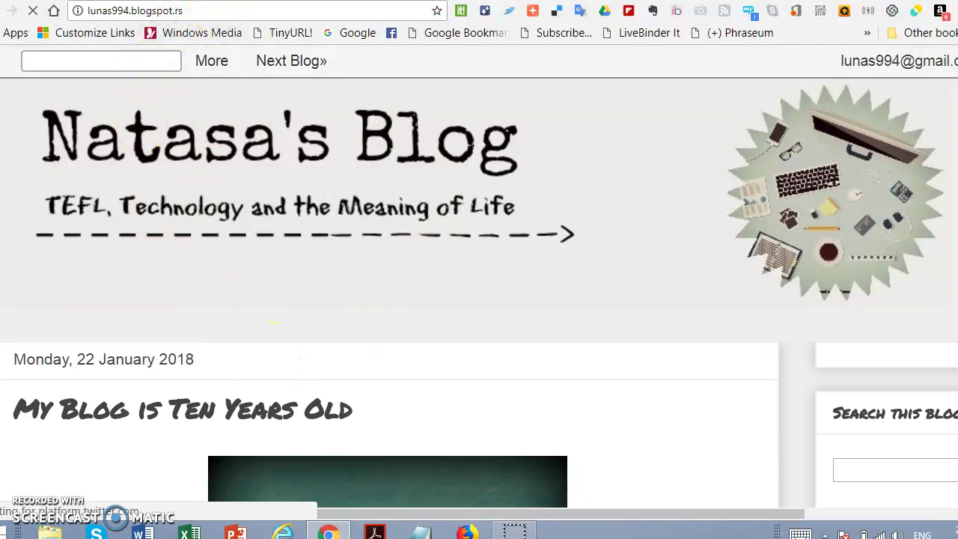
key("alt+Left")
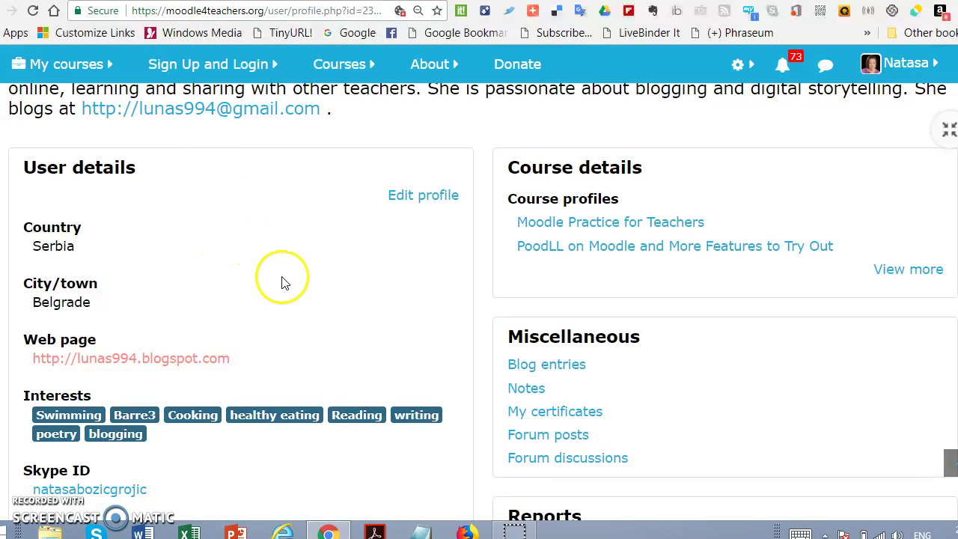
Step: Open the user profile for editing from its User details section
scroll(251, 260, "up", 3)
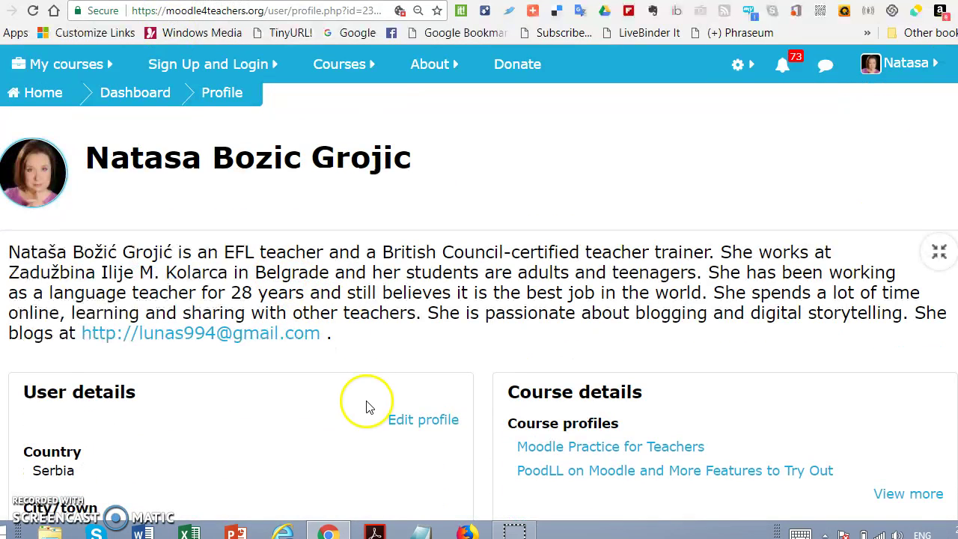
scroll(333, 294, "down", 3)
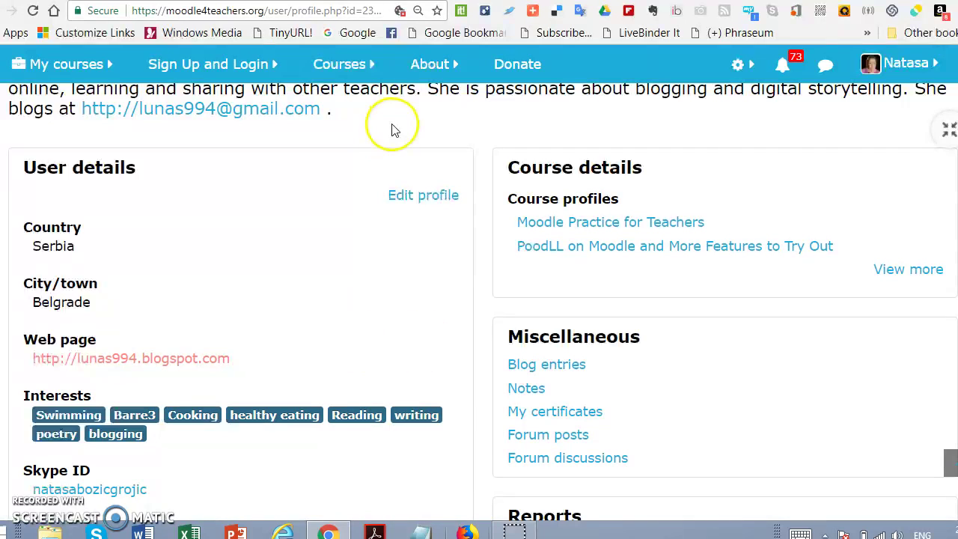
left_click(413, 198)
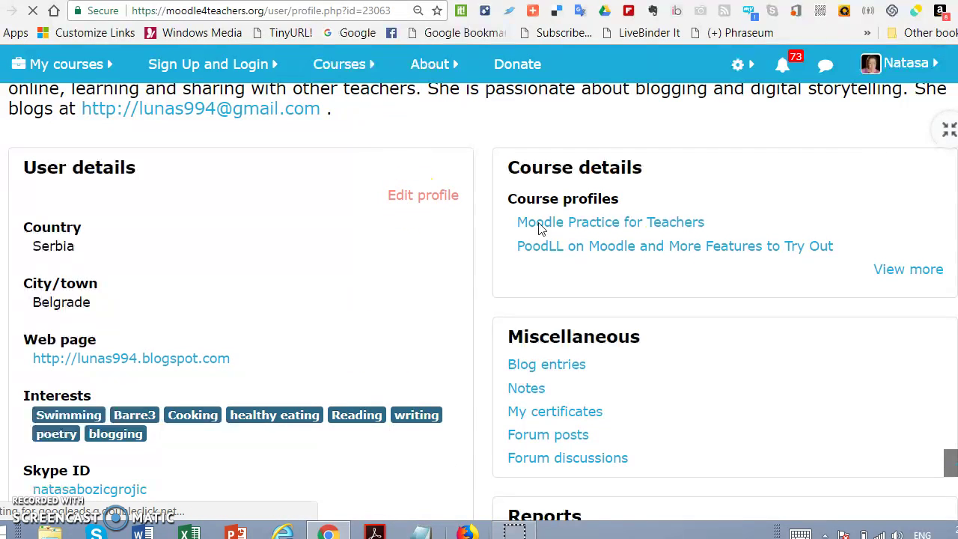
left_click(922, 276)
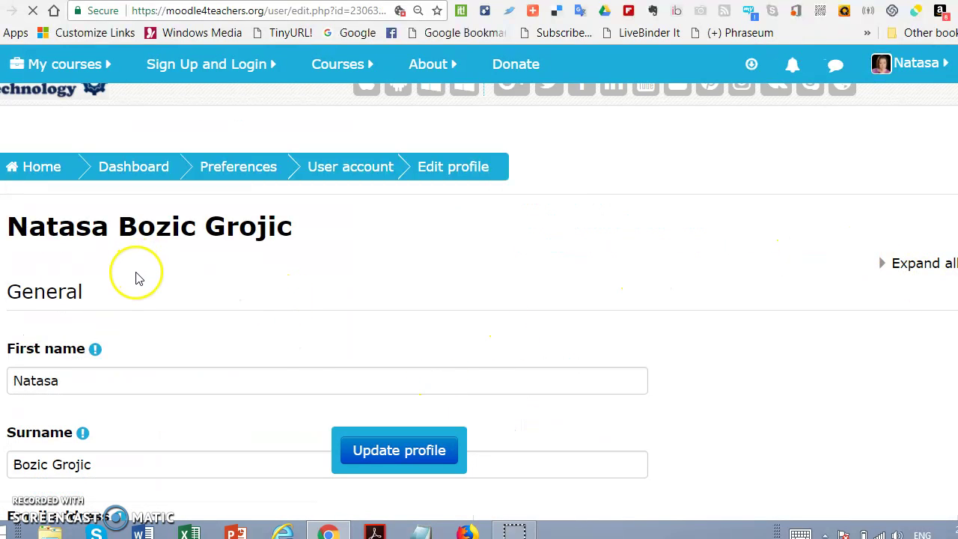
Step: Expand the Optional section of the profile form to reach the Web page field
scroll(135, 278, "down", 5)
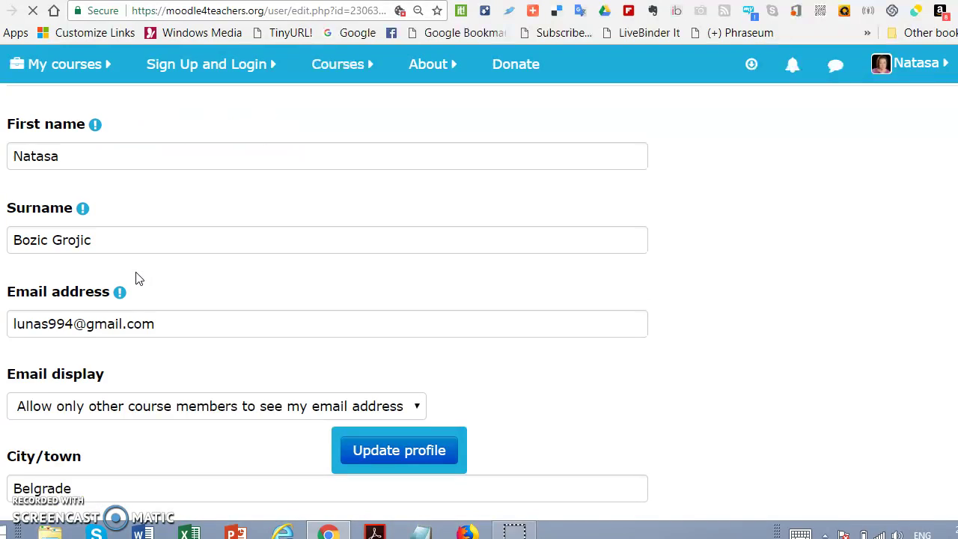
scroll(136, 278, "down", 6)
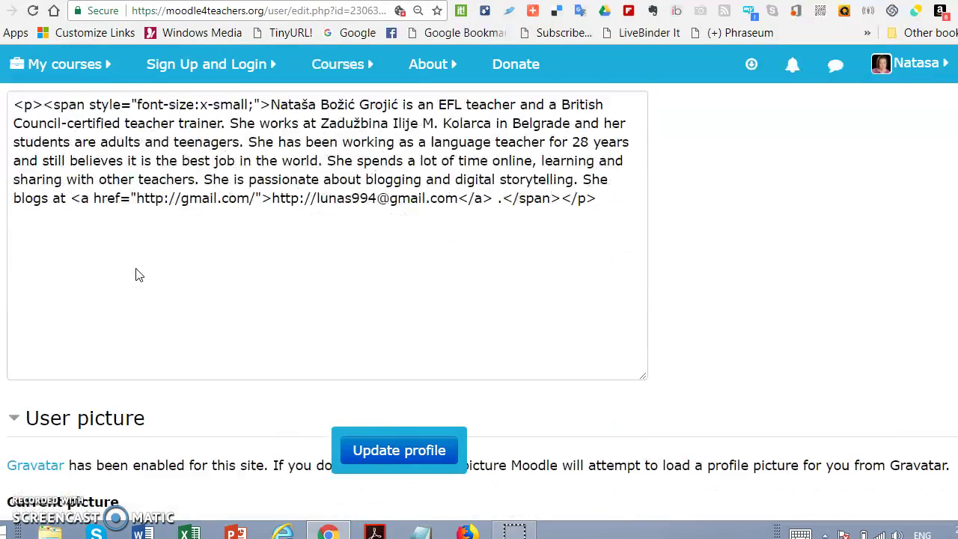
scroll(137, 269, "down", 6)
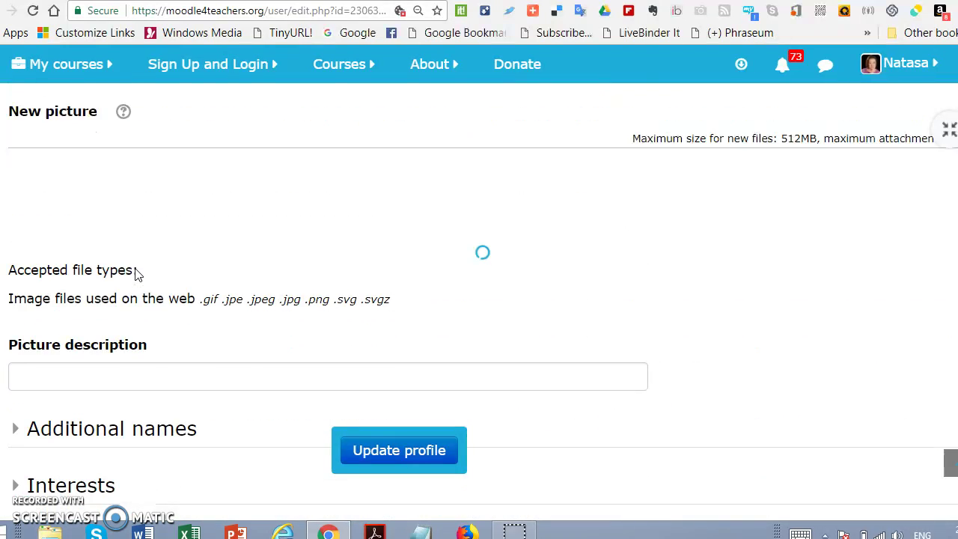
scroll(136, 275, "down", 2)
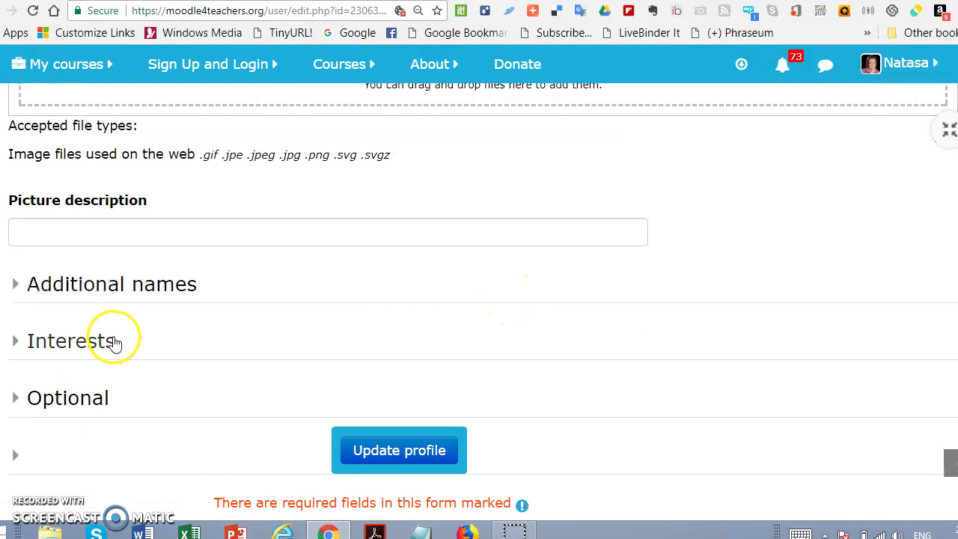
scroll(112, 340, "down", 1)
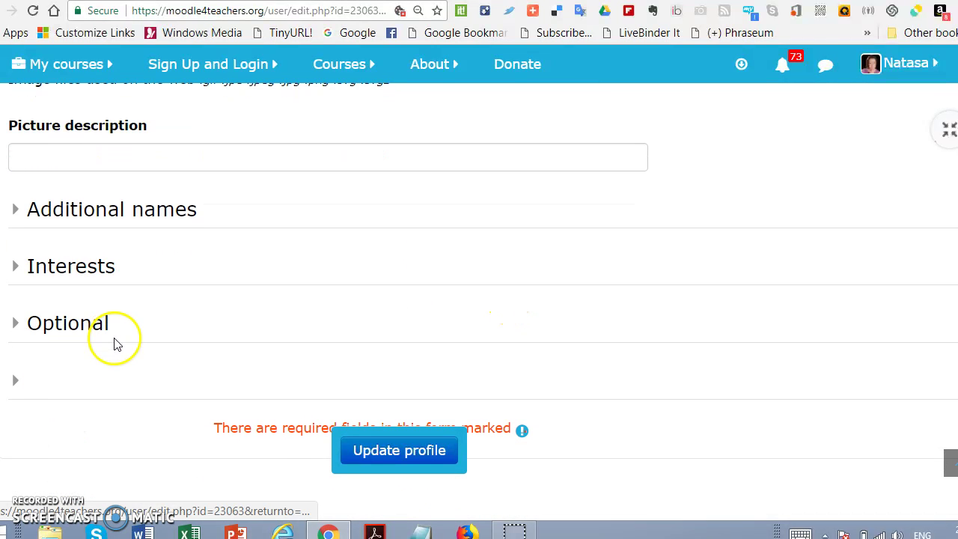
left_click(54, 324)
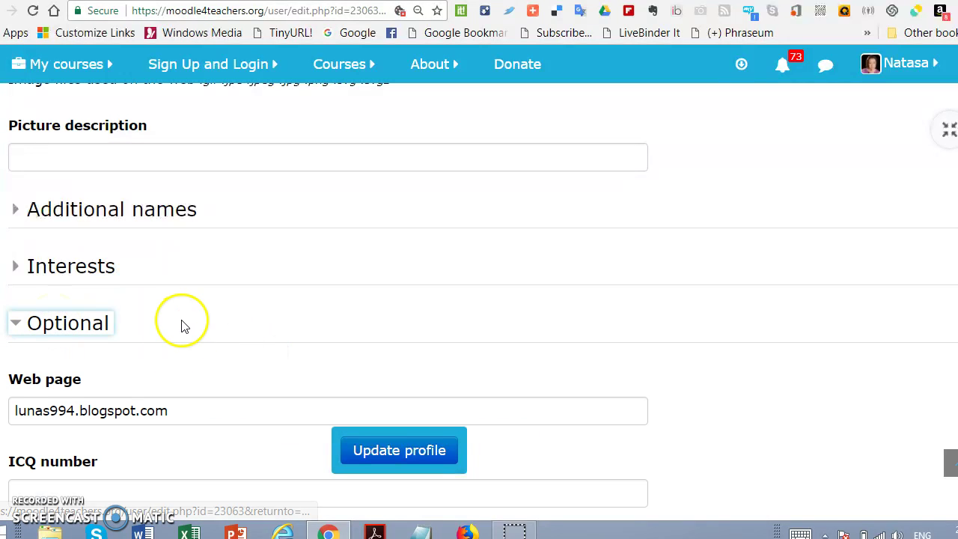
scroll(187, 327, "down", 1)
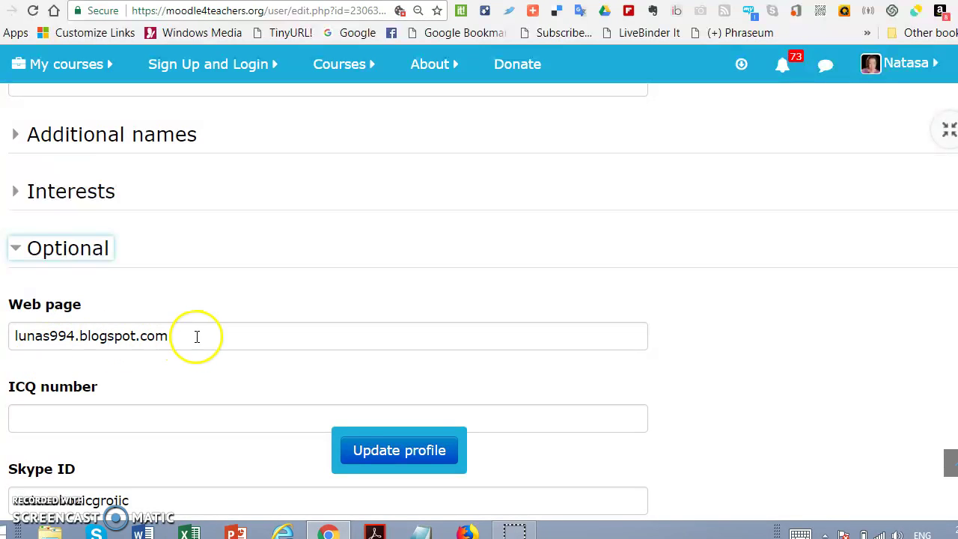
Step: Copy and clear the blog address in the Web page field, re-enter it without the http prefix, and save the profile
left_click_drag(166, 336, 15, 336)
key("ctrl+c")
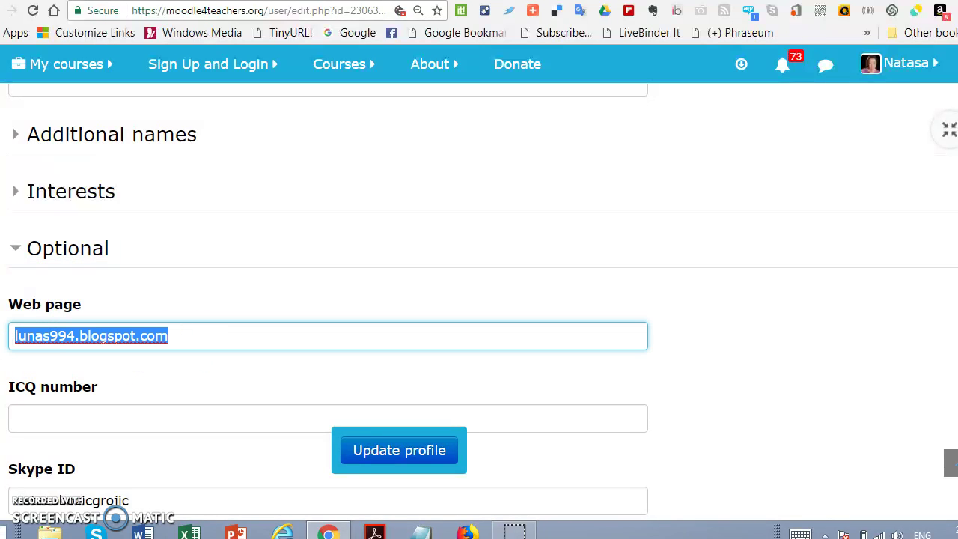
key("BackSpace")
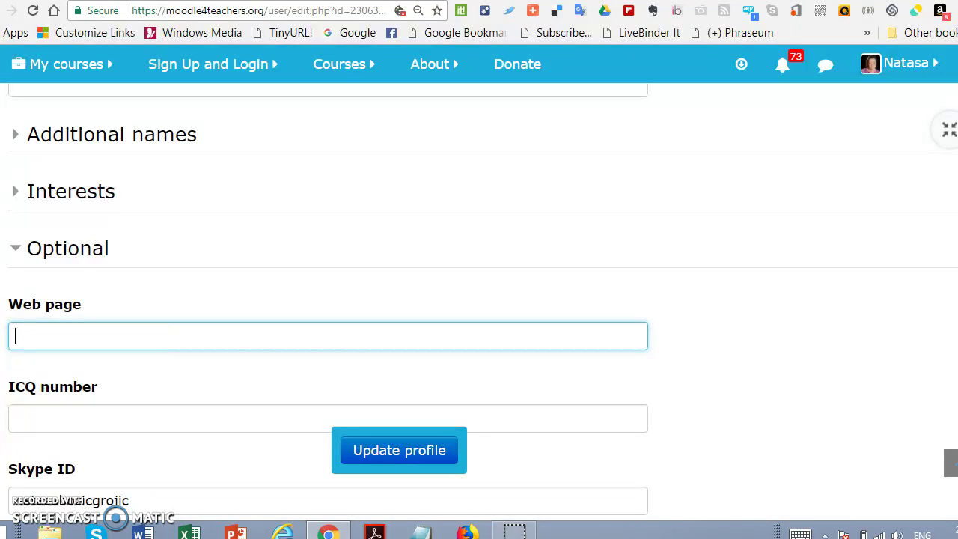
key("ctrl+v")
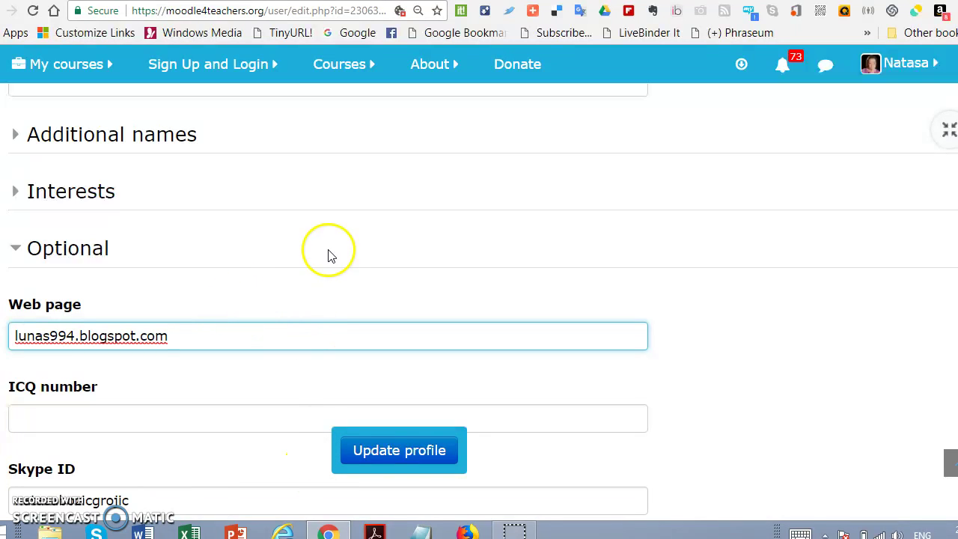
scroll(336, 263, "down", 1)
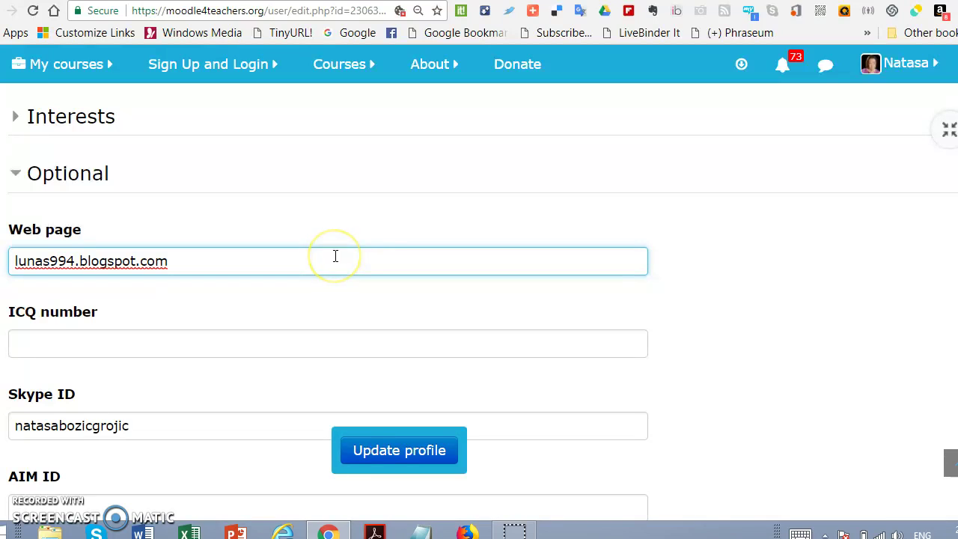
left_click(347, 454)
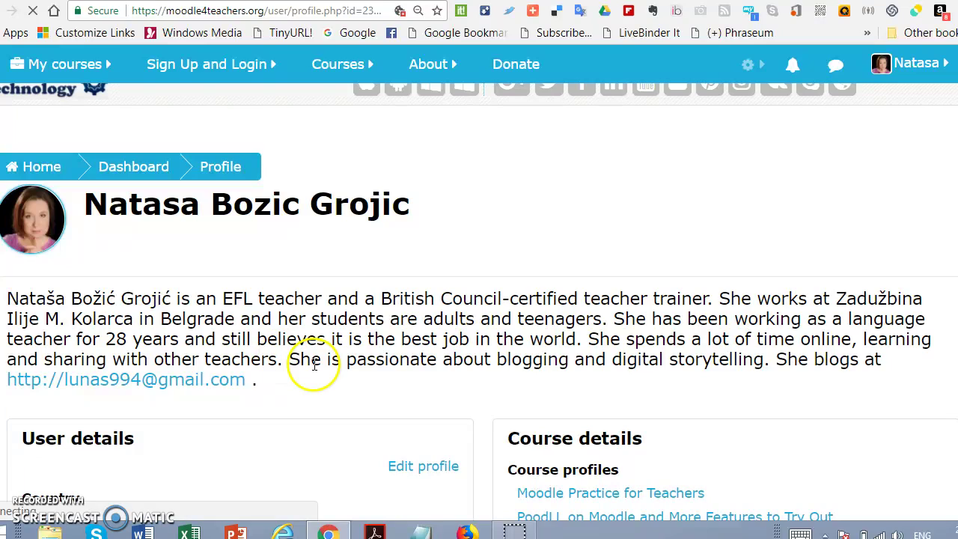
Step: Check the saved profile's user details and badges, and open the Blog entries page under Miscellaneous
scroll(315, 376, "down", 3)
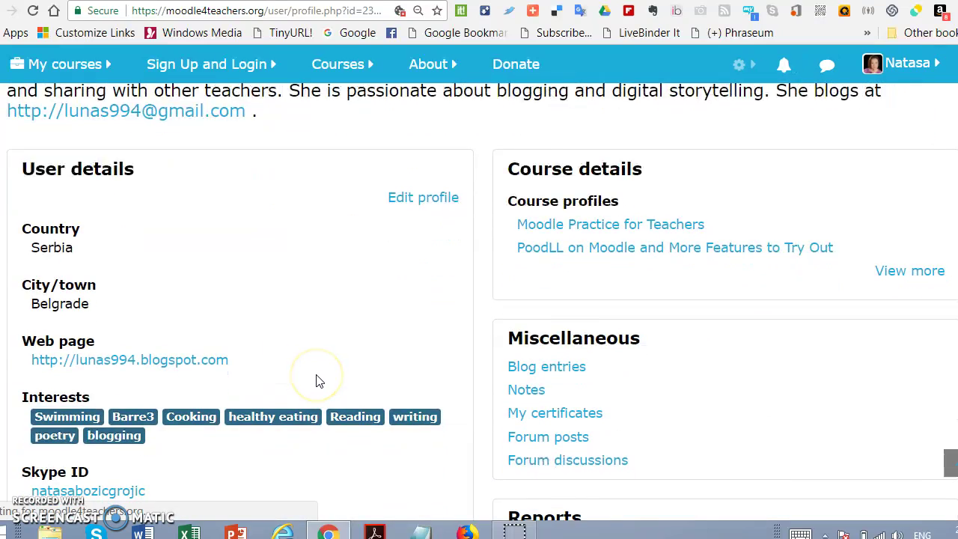
scroll(318, 381, "down", 3)
scroll(318, 381, "down", 8)
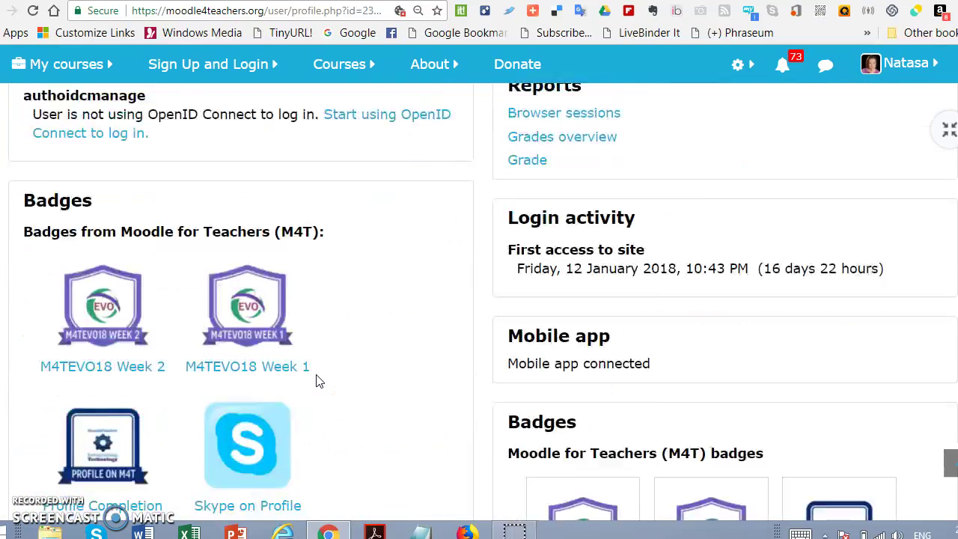
scroll(318, 381, "up", 7)
scroll(318, 381, "up", 4)
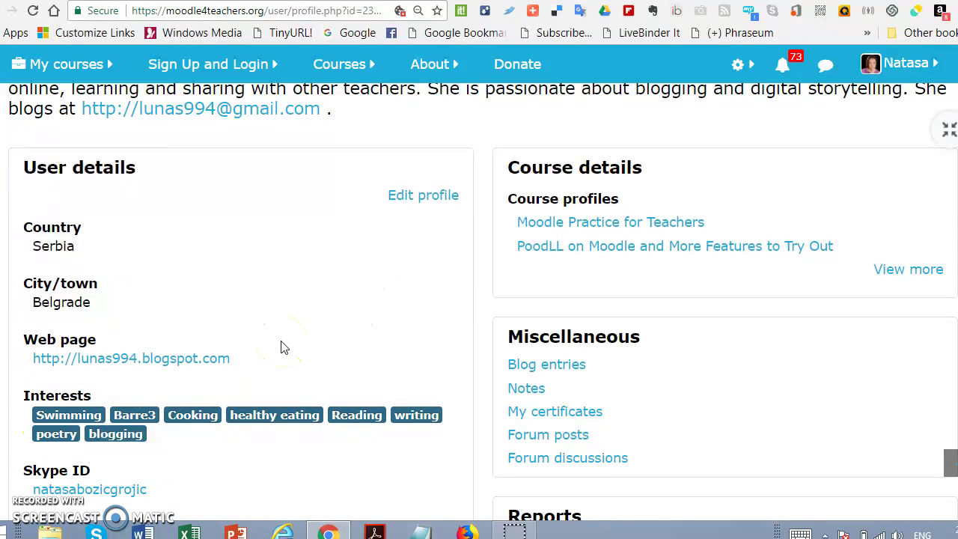
scroll(283, 347, "down", 2)
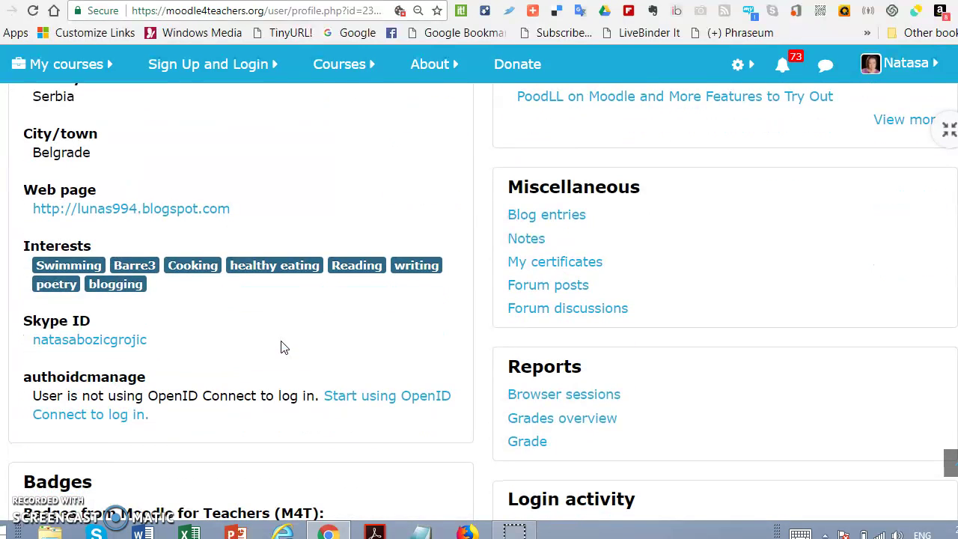
left_click(544, 217)
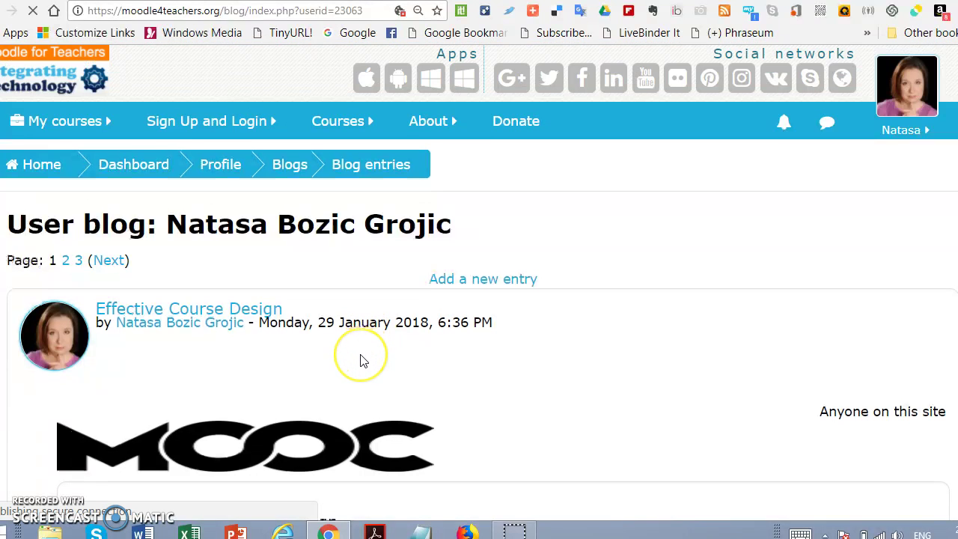
Step: Look through the user blog from the Effective Course Design entry down to the 50 Activities for the First Day of School review
scroll(362, 355, "down", 2)
scroll(362, 361, "down", 1)
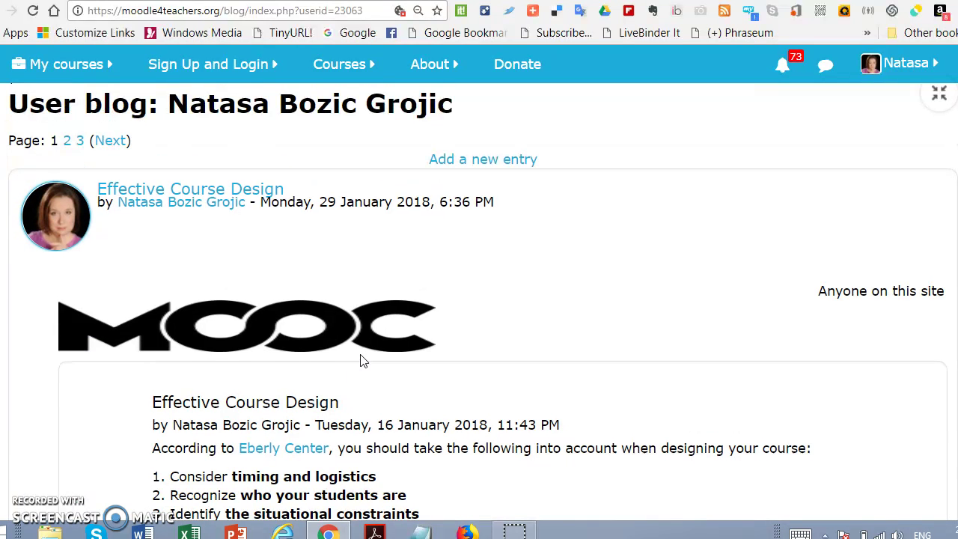
scroll(361, 361, "down", 3)
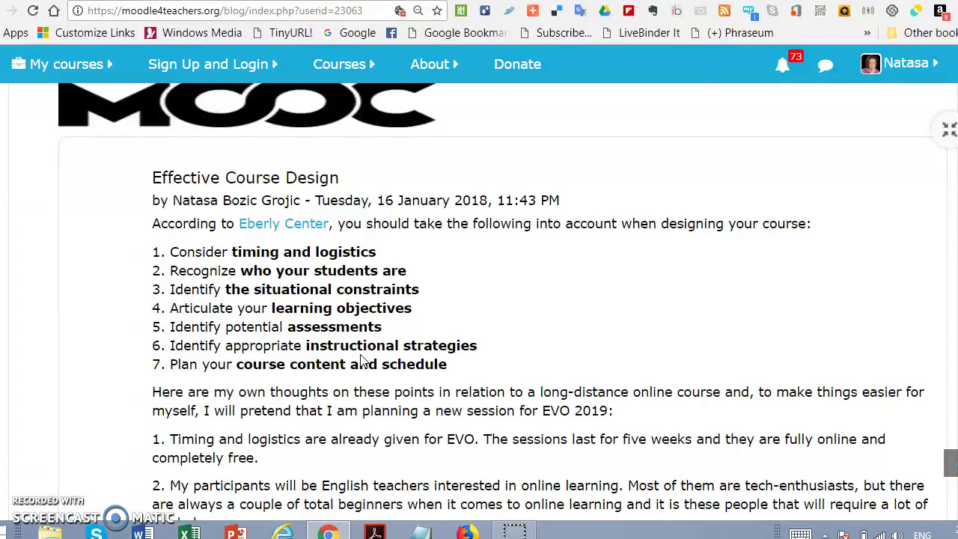
scroll(362, 361, "down", 20)
scroll(360, 358, "down", 12)
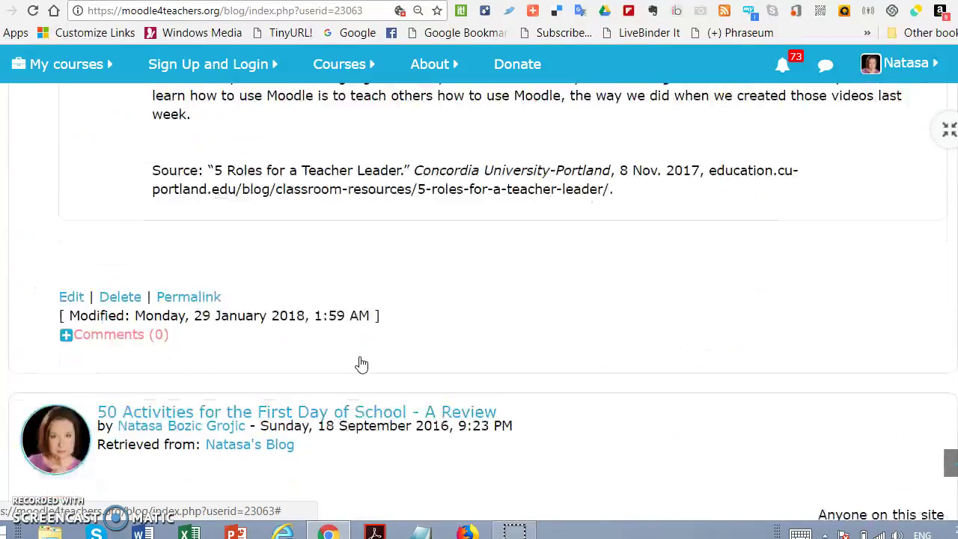
scroll(361, 364, "down", 2)
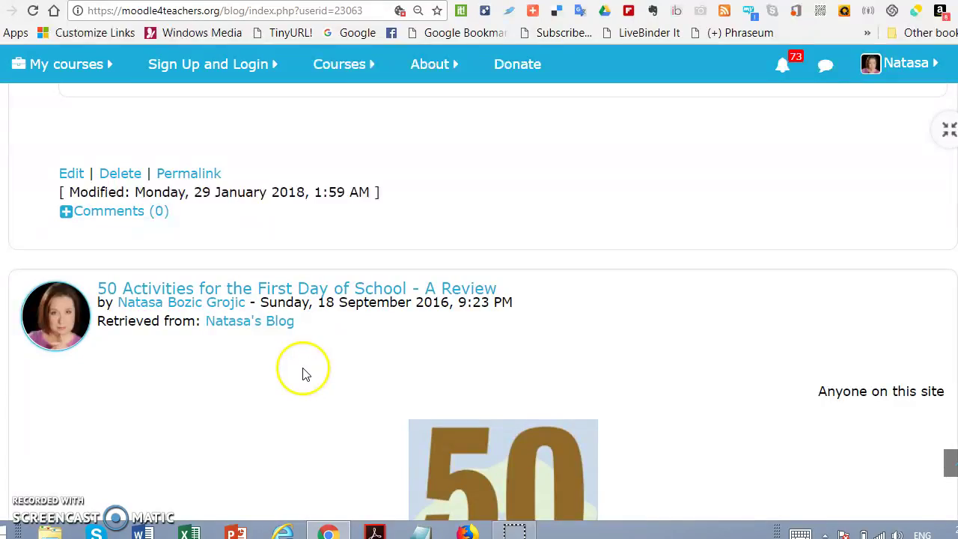
Step: Examine the entries retrieved from the external blog, returning to the heading of the 50 Activities for the First Day of School review
scroll(303, 374, "down", 20)
scroll(303, 374, "down", 15)
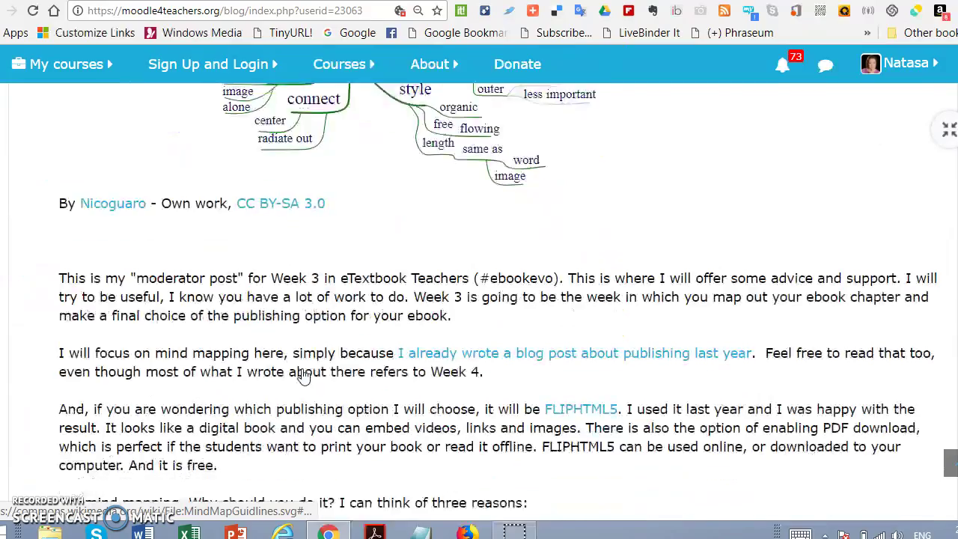
scroll(303, 375, "down", 7)
scroll(306, 363, "up", 7)
left_click(335, 348)
scroll(329, 348, "up", 12)
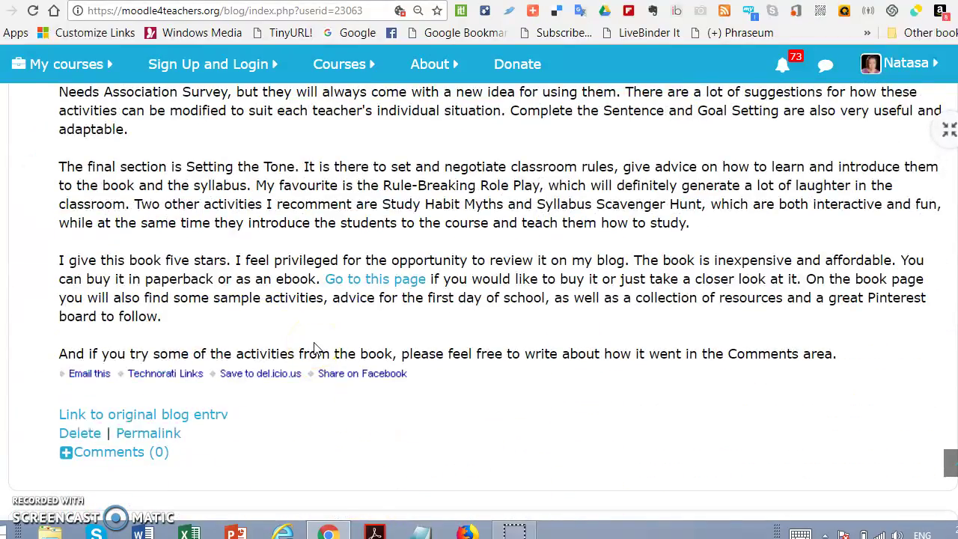
scroll(314, 348, "up", 5)
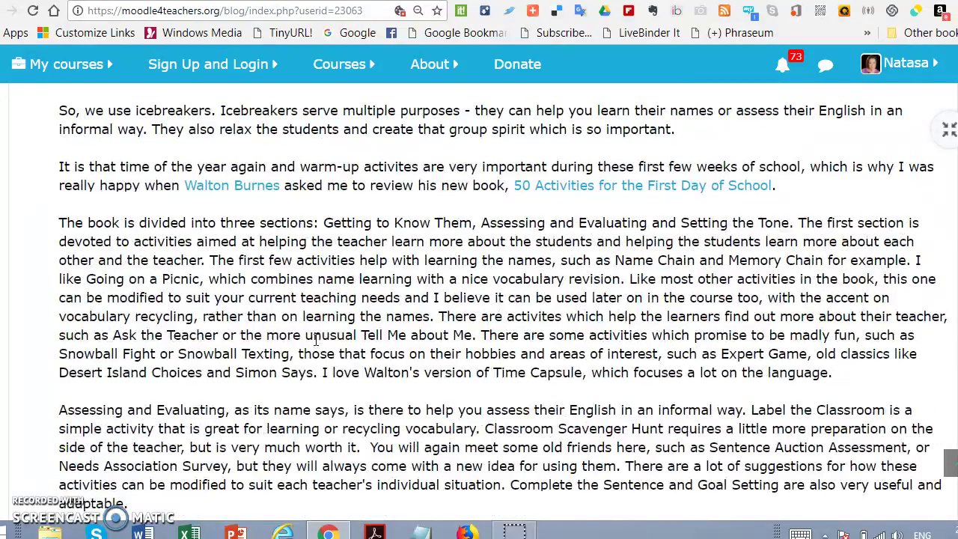
scroll(315, 341, "up", 3)
scroll(317, 338, "up", 6)
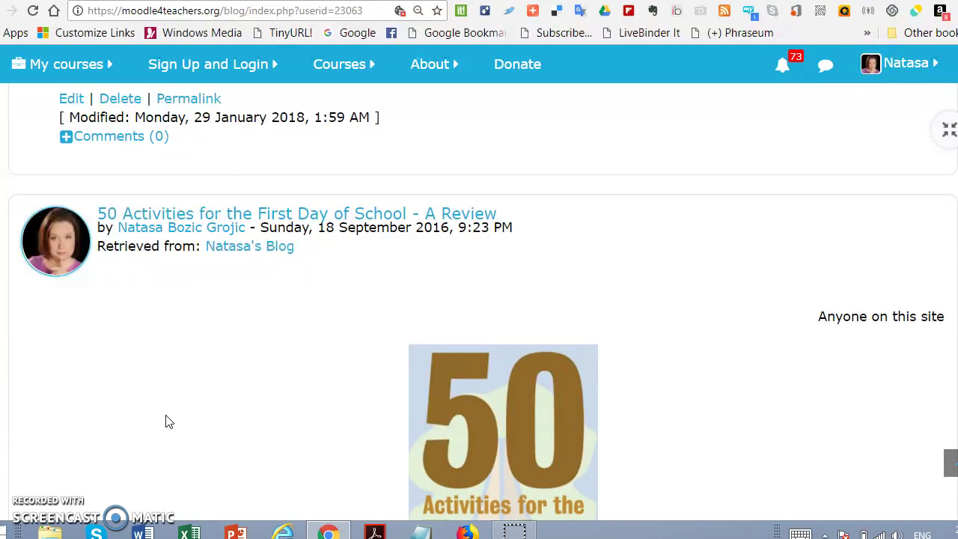
left_click(193, 415)
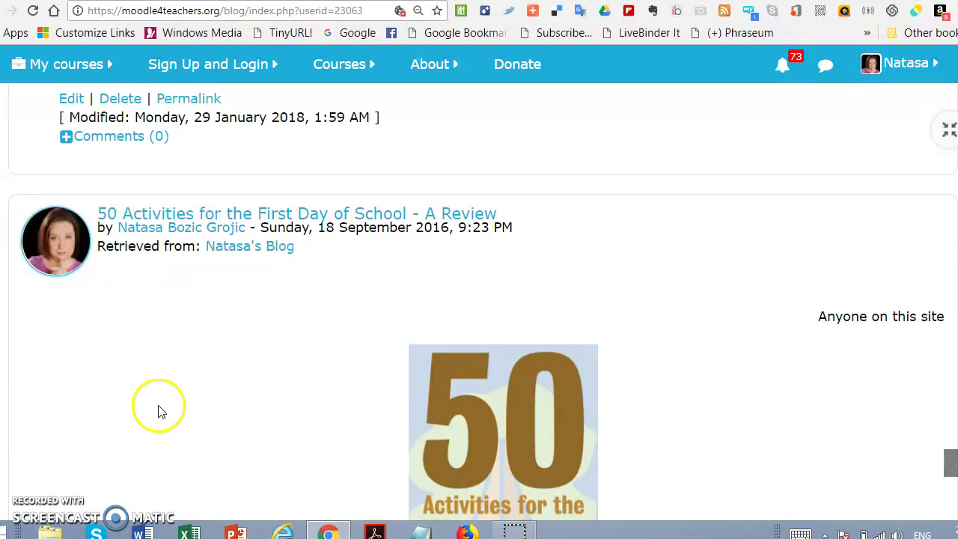